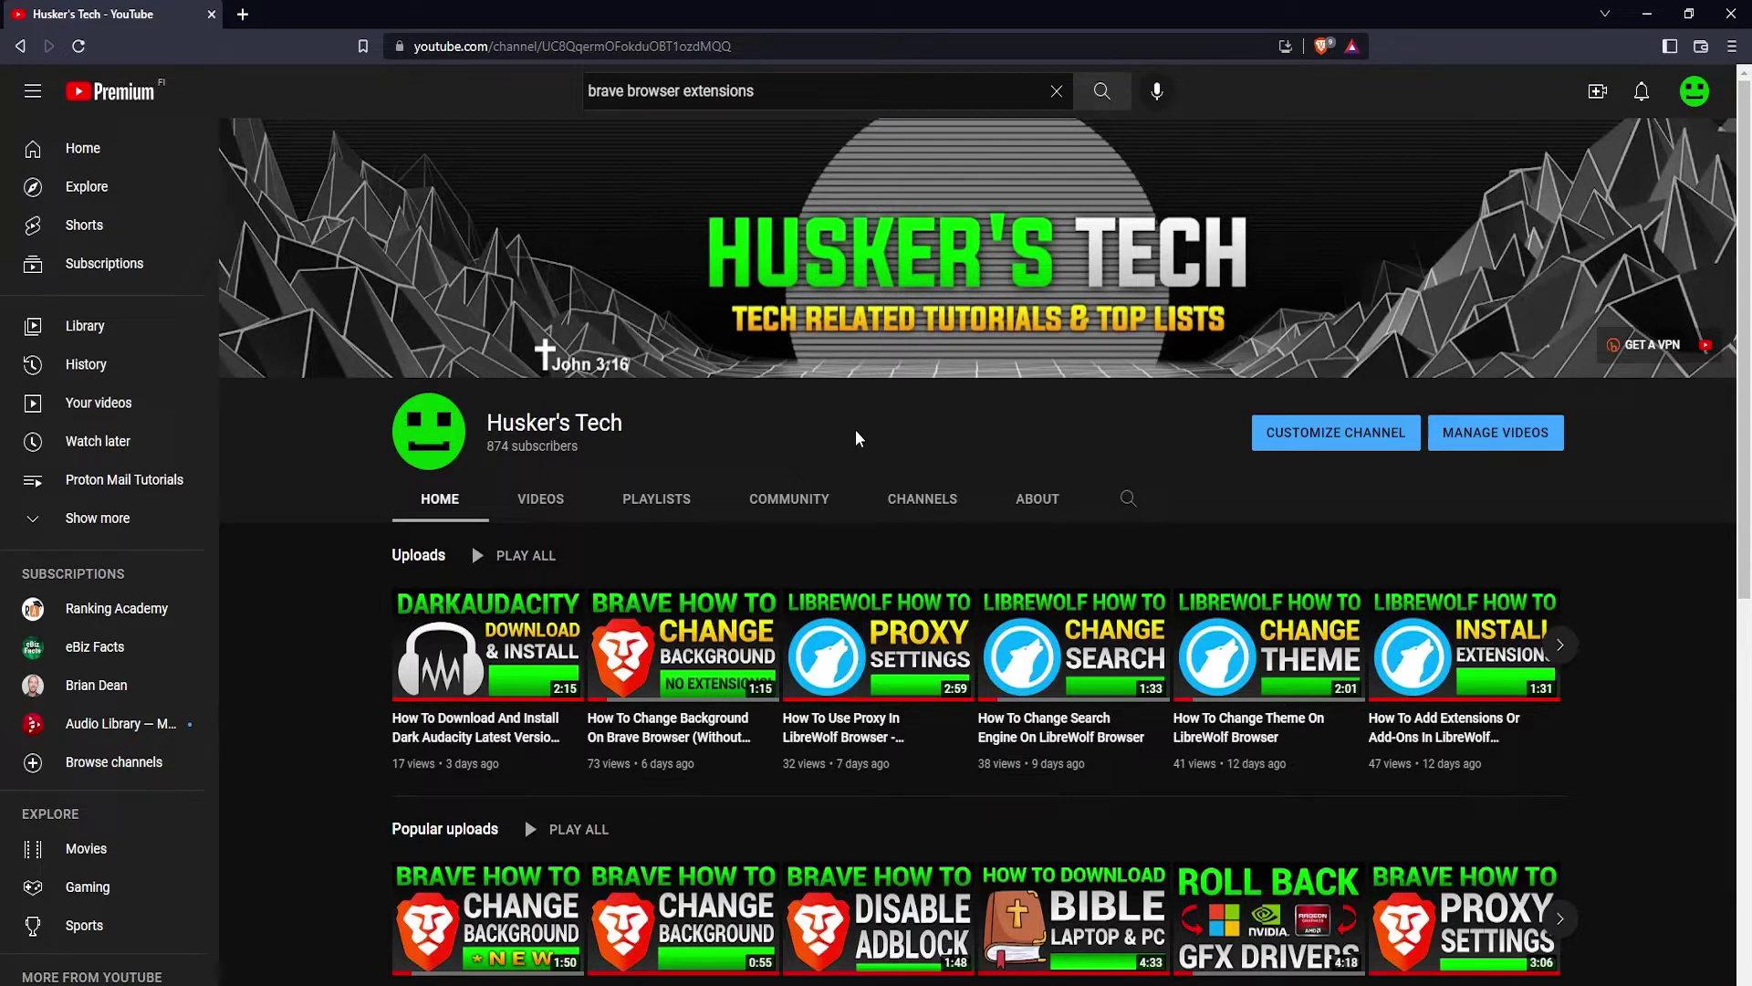
- Open Brave's main 'Customize and control Brave' menu from the top-right button
click(1731, 47)
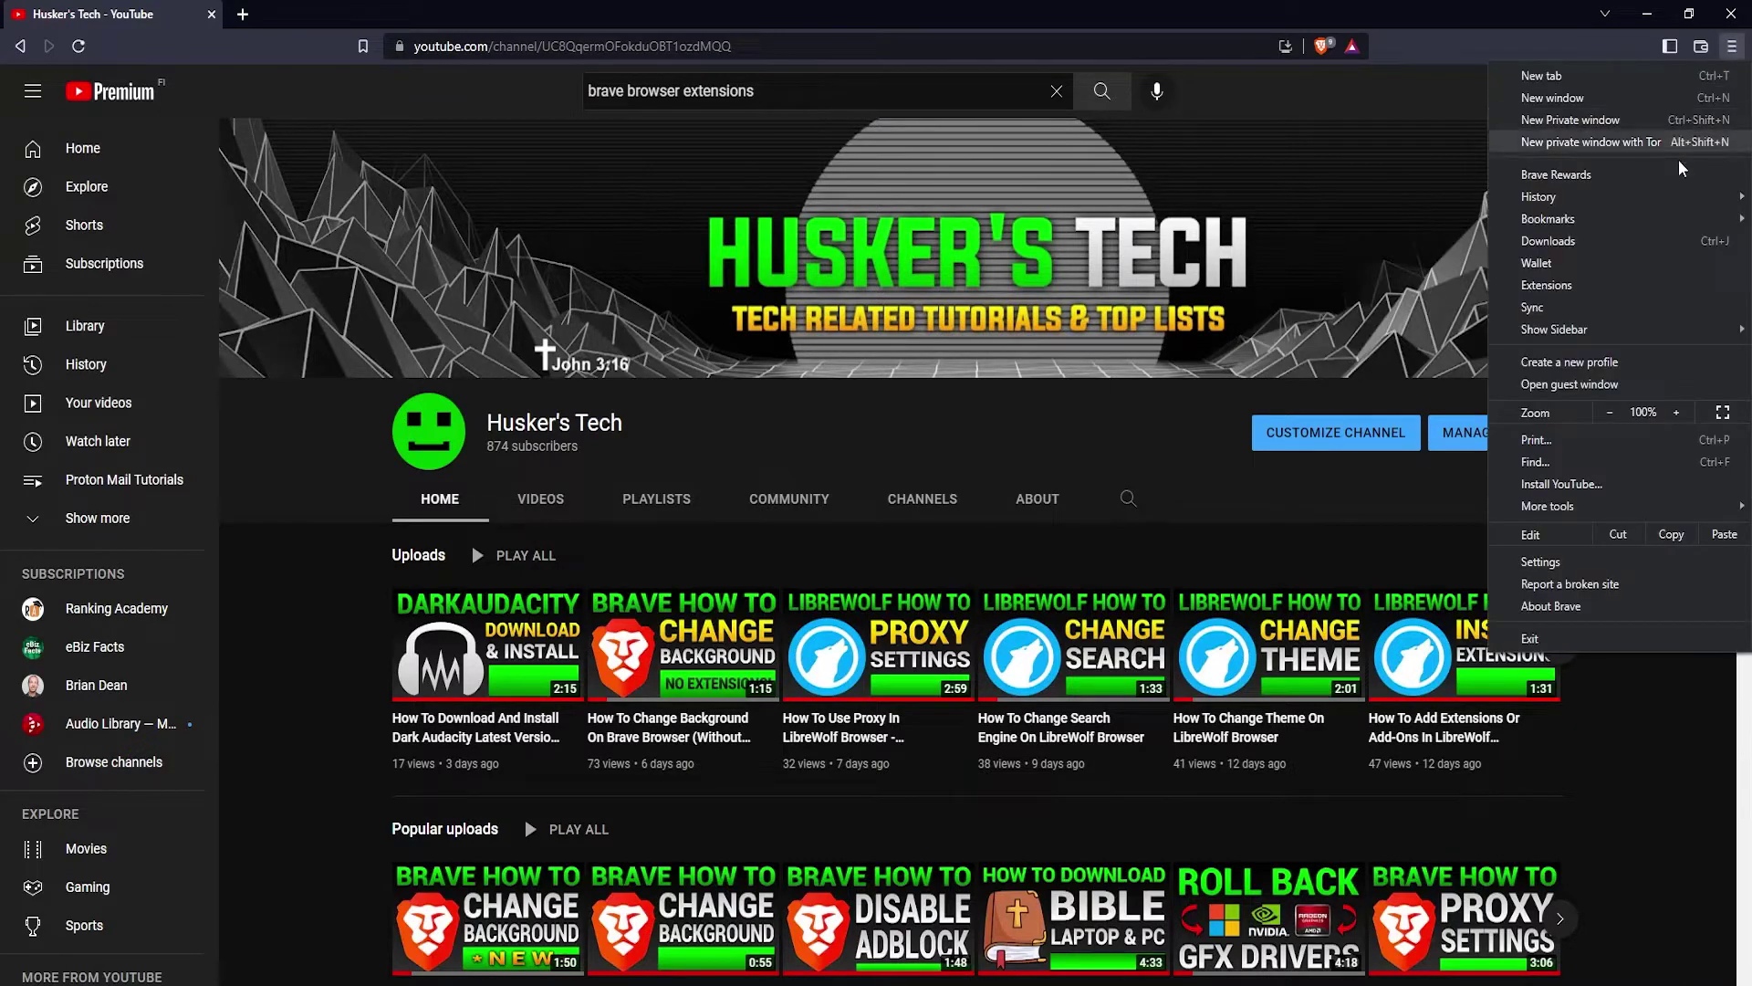
- Go from the Extensions page to the Chrome Web Store via its 'Web Store' link
click(1595, 285)
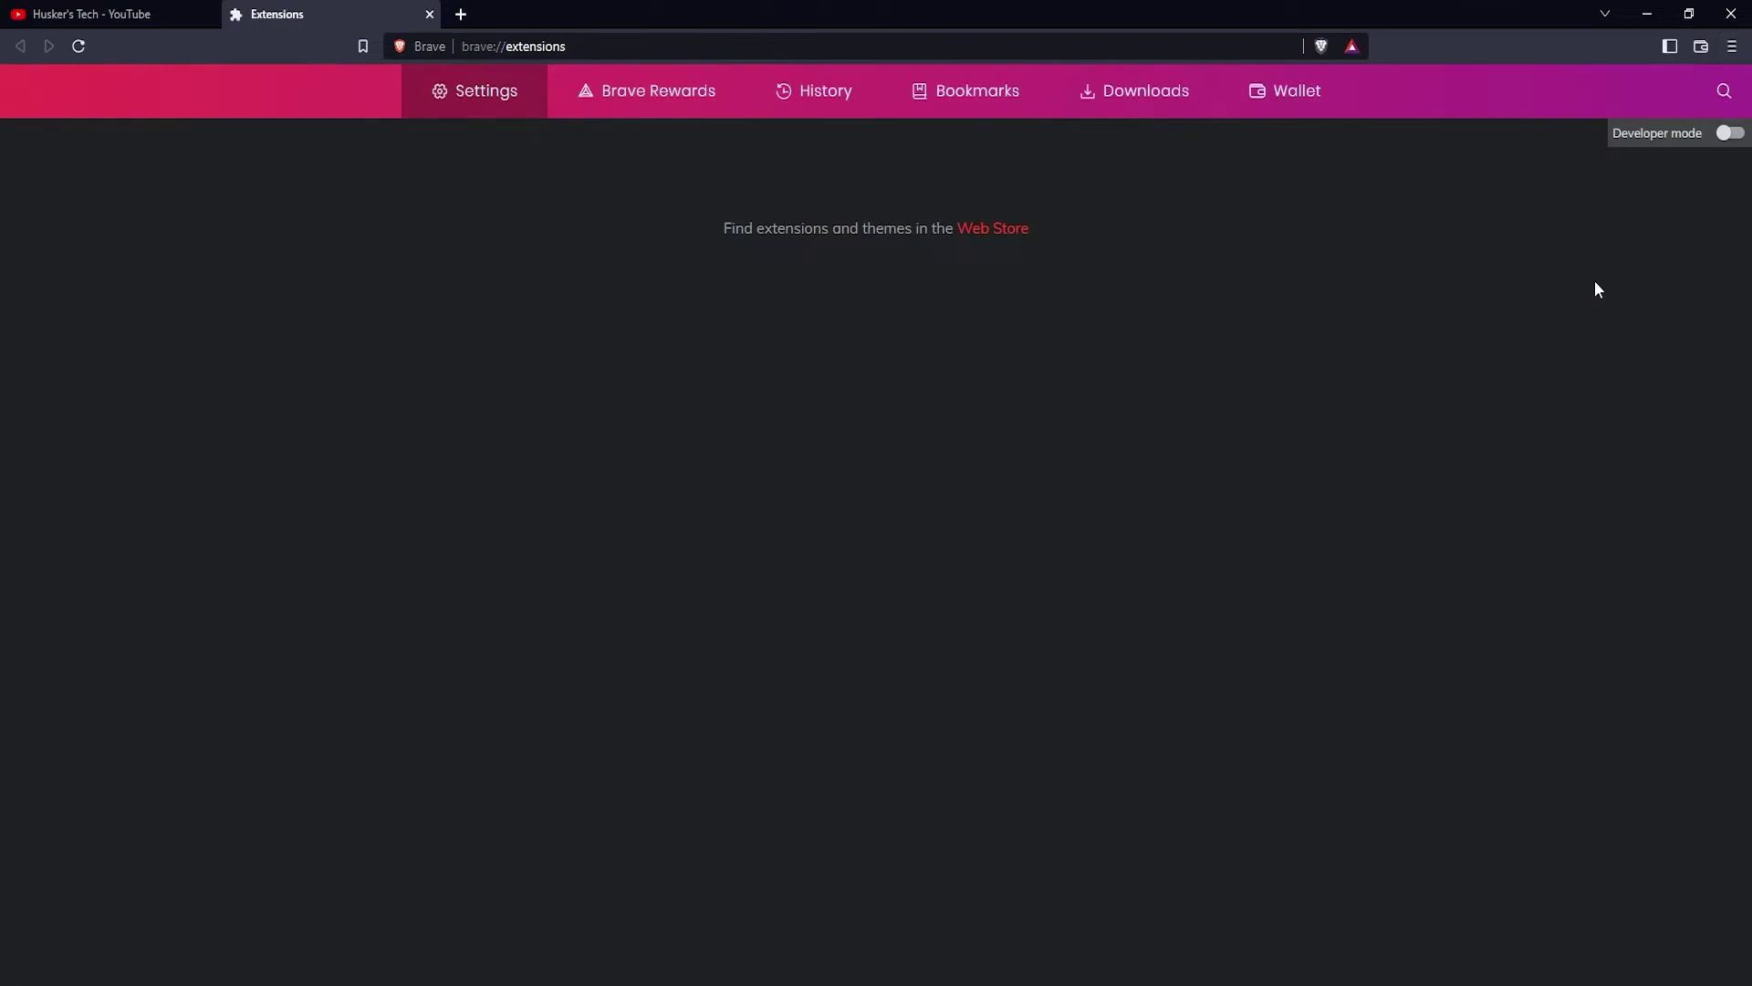
click(1009, 239)
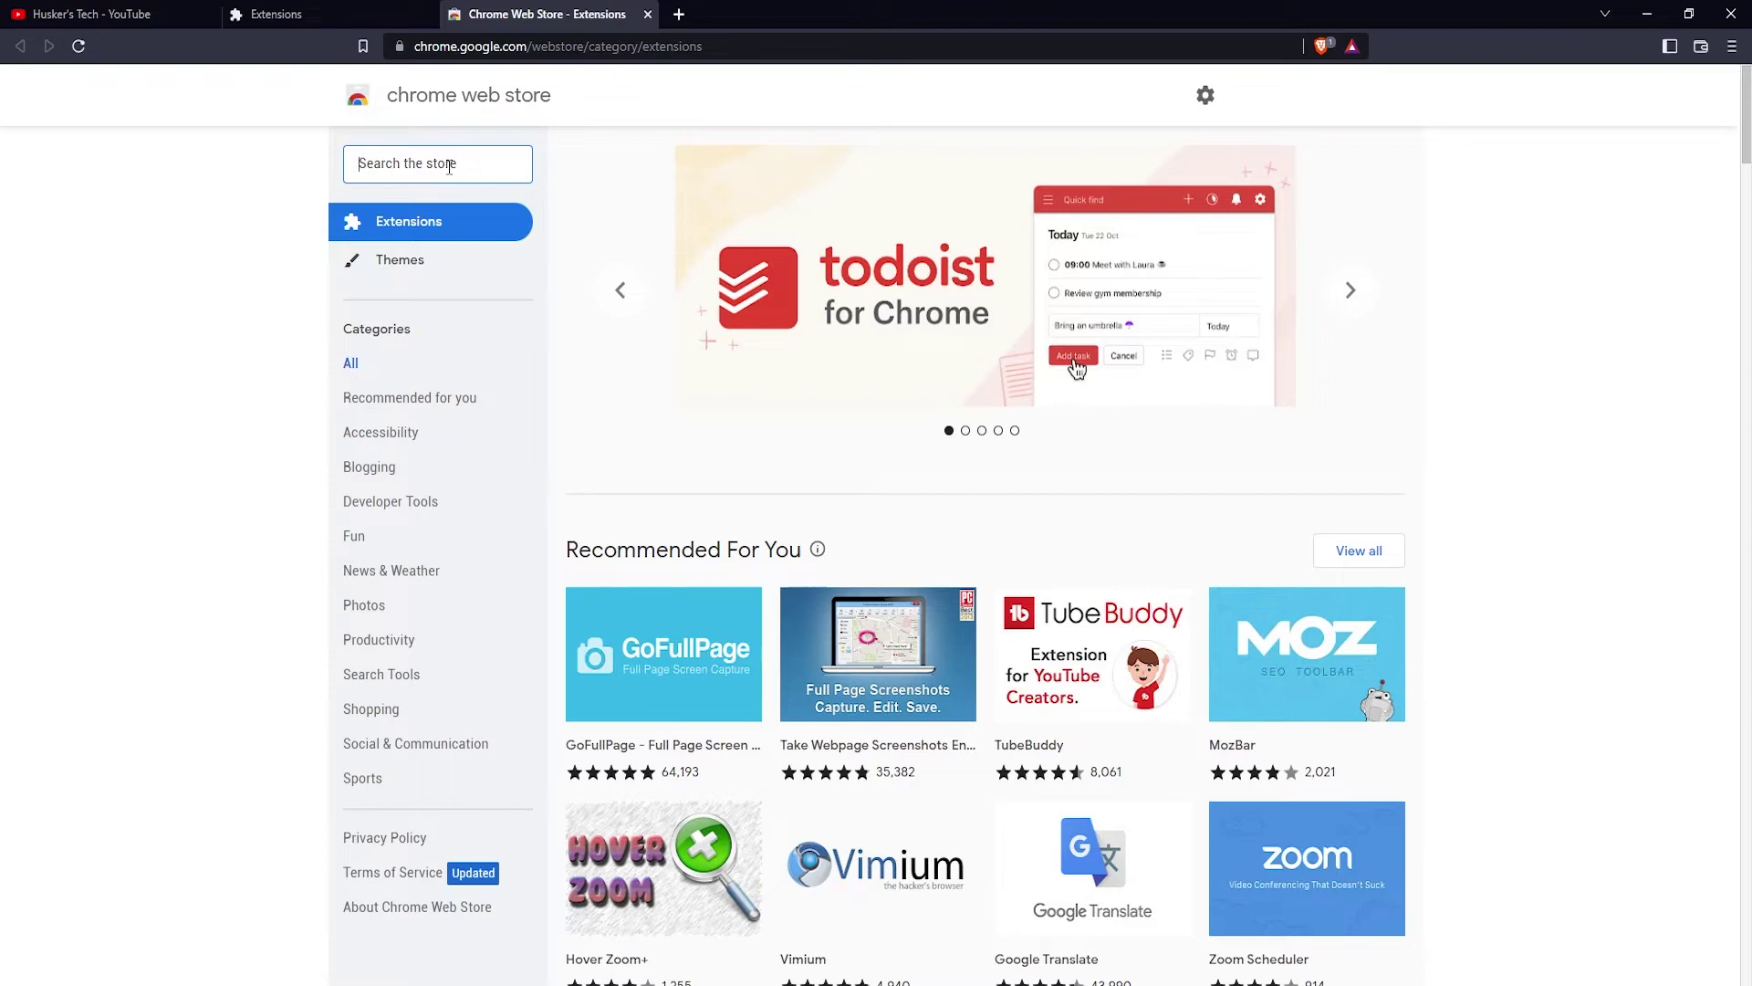
- Search the Chrome Web Store for 'fireshot'
click(449, 163)
text(fireshot)
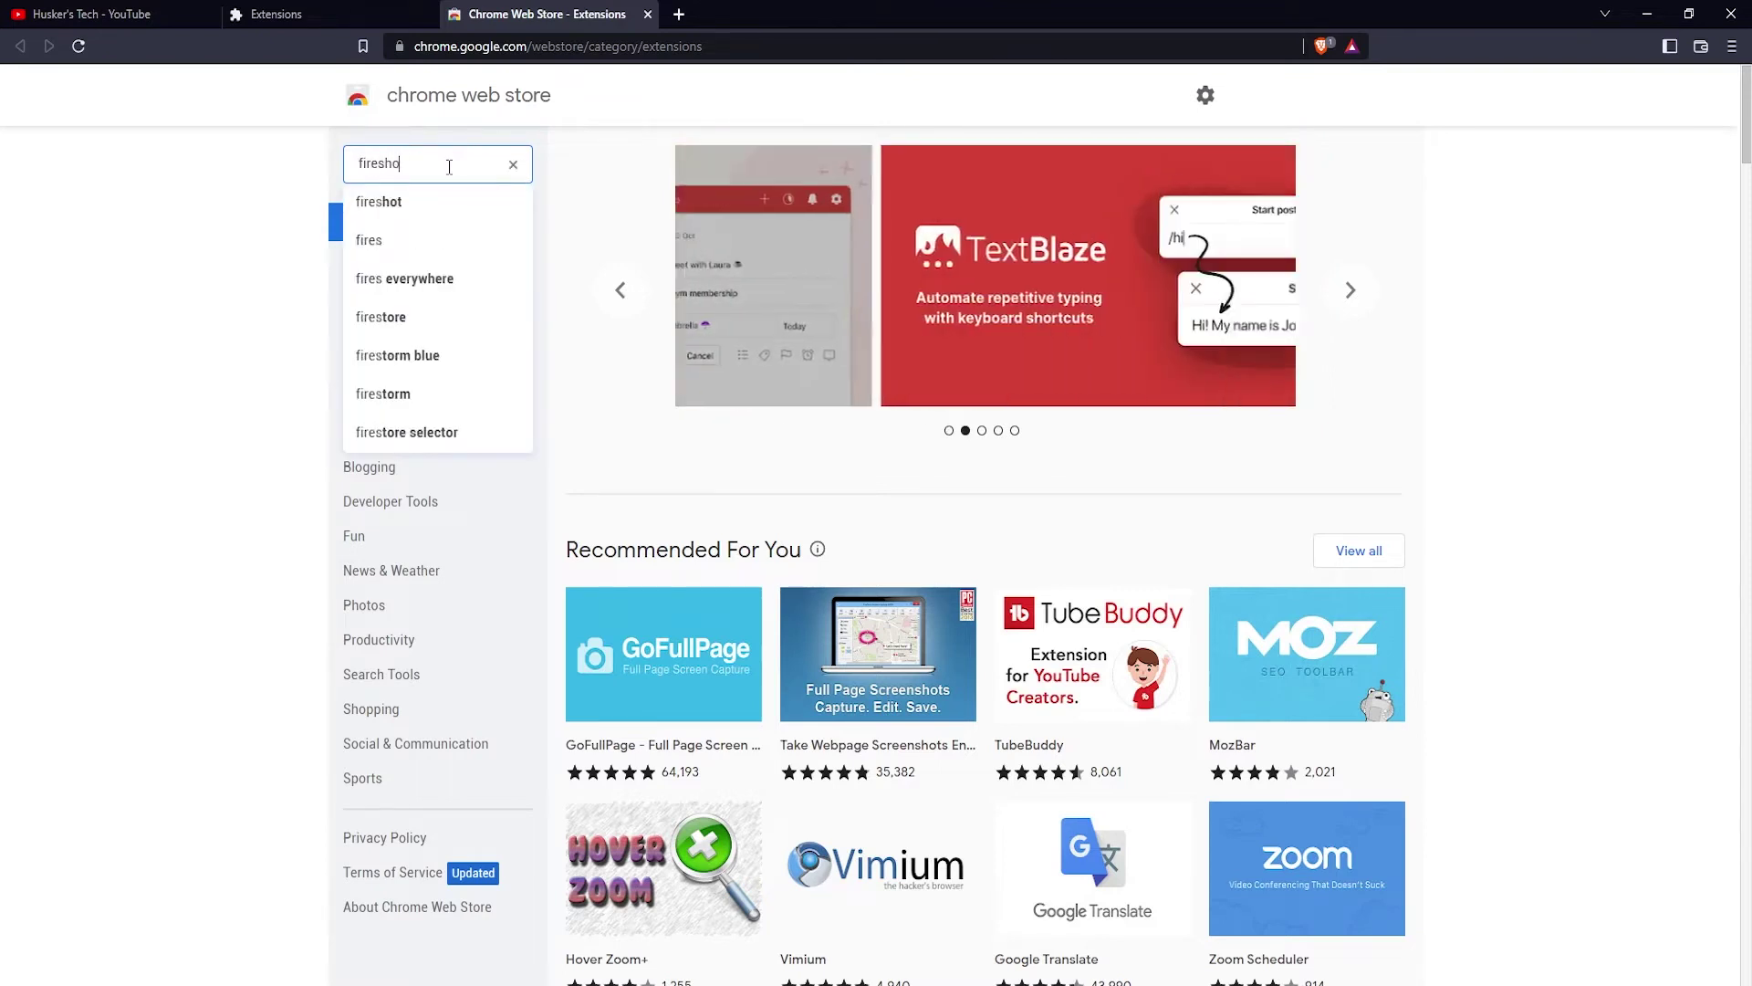
key(Return)
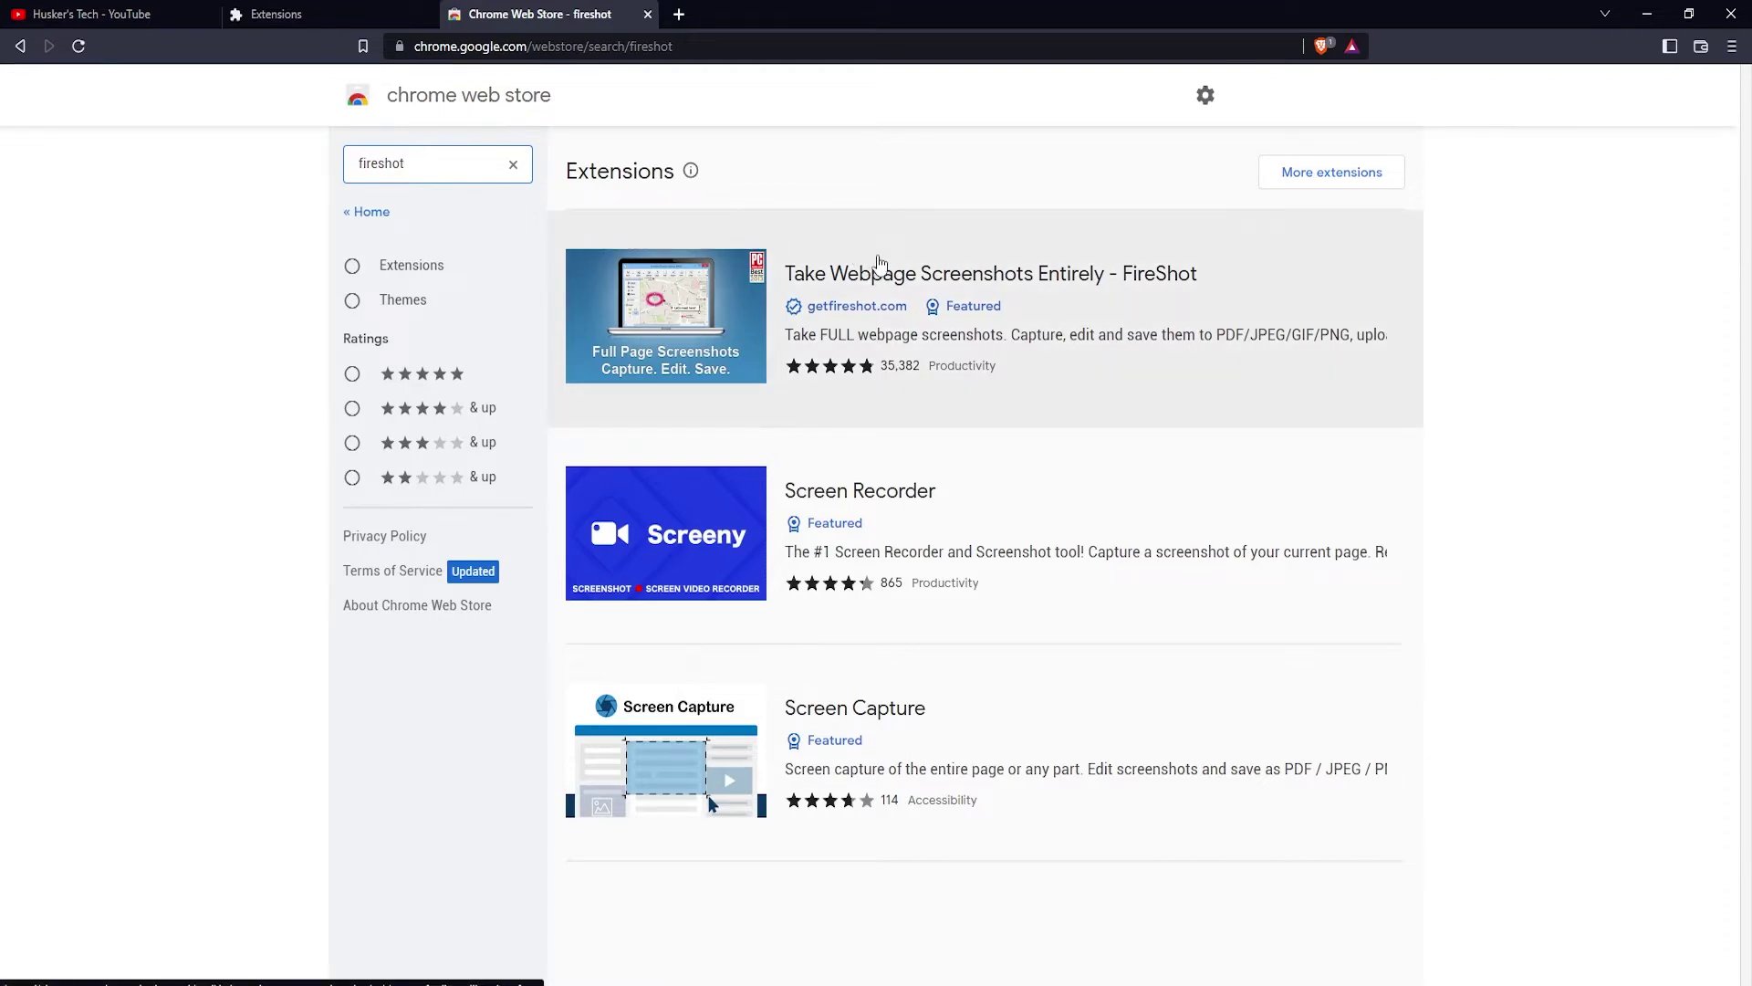
- Add the FireShot screenshot extension to Brave and confirm 'Add extension'
click(878, 260)
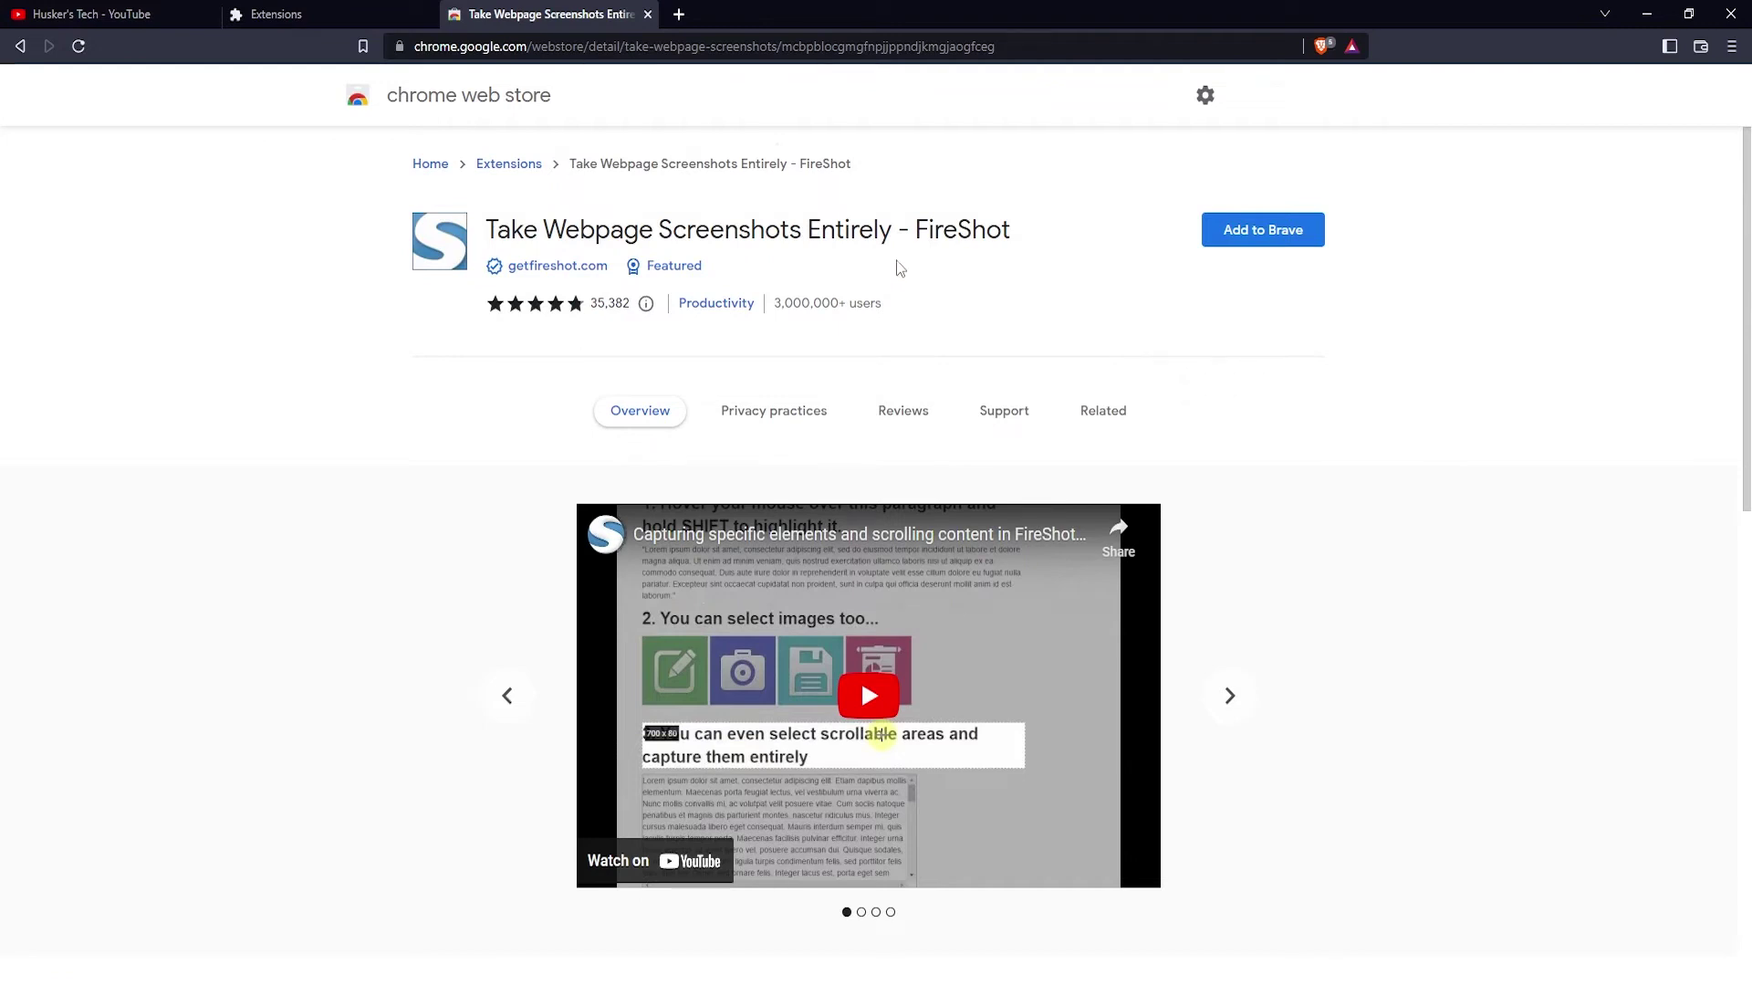
click(1281, 244)
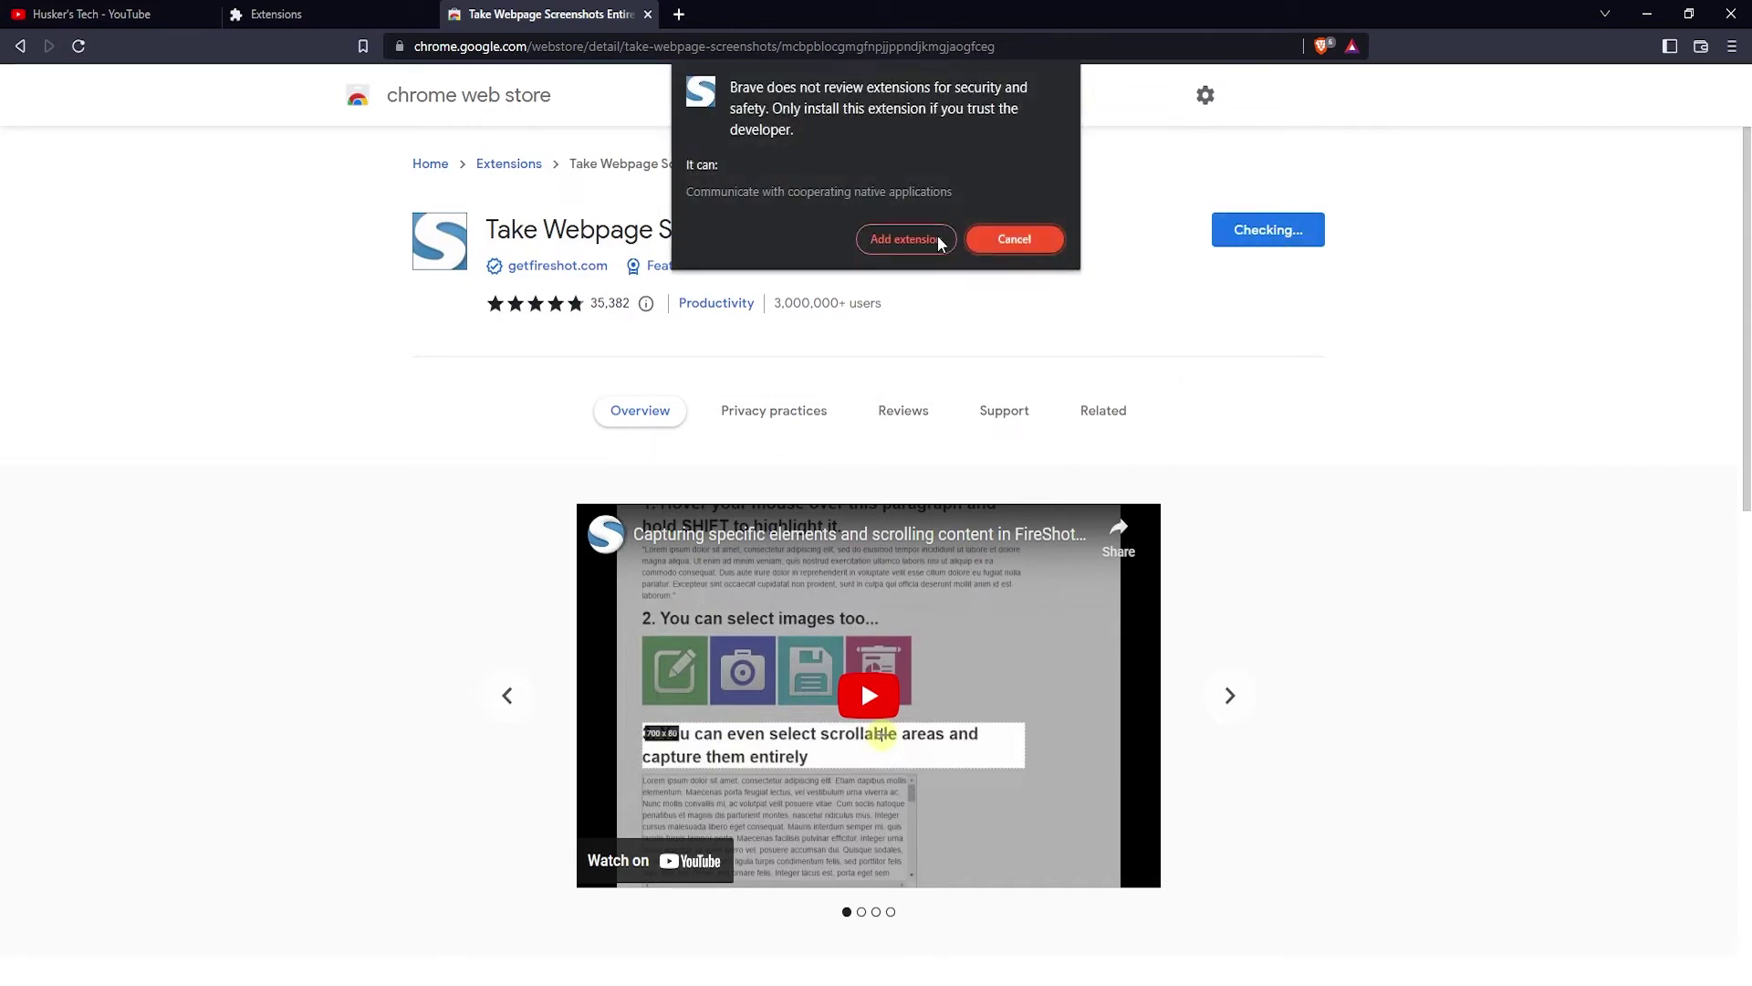
click(904, 239)
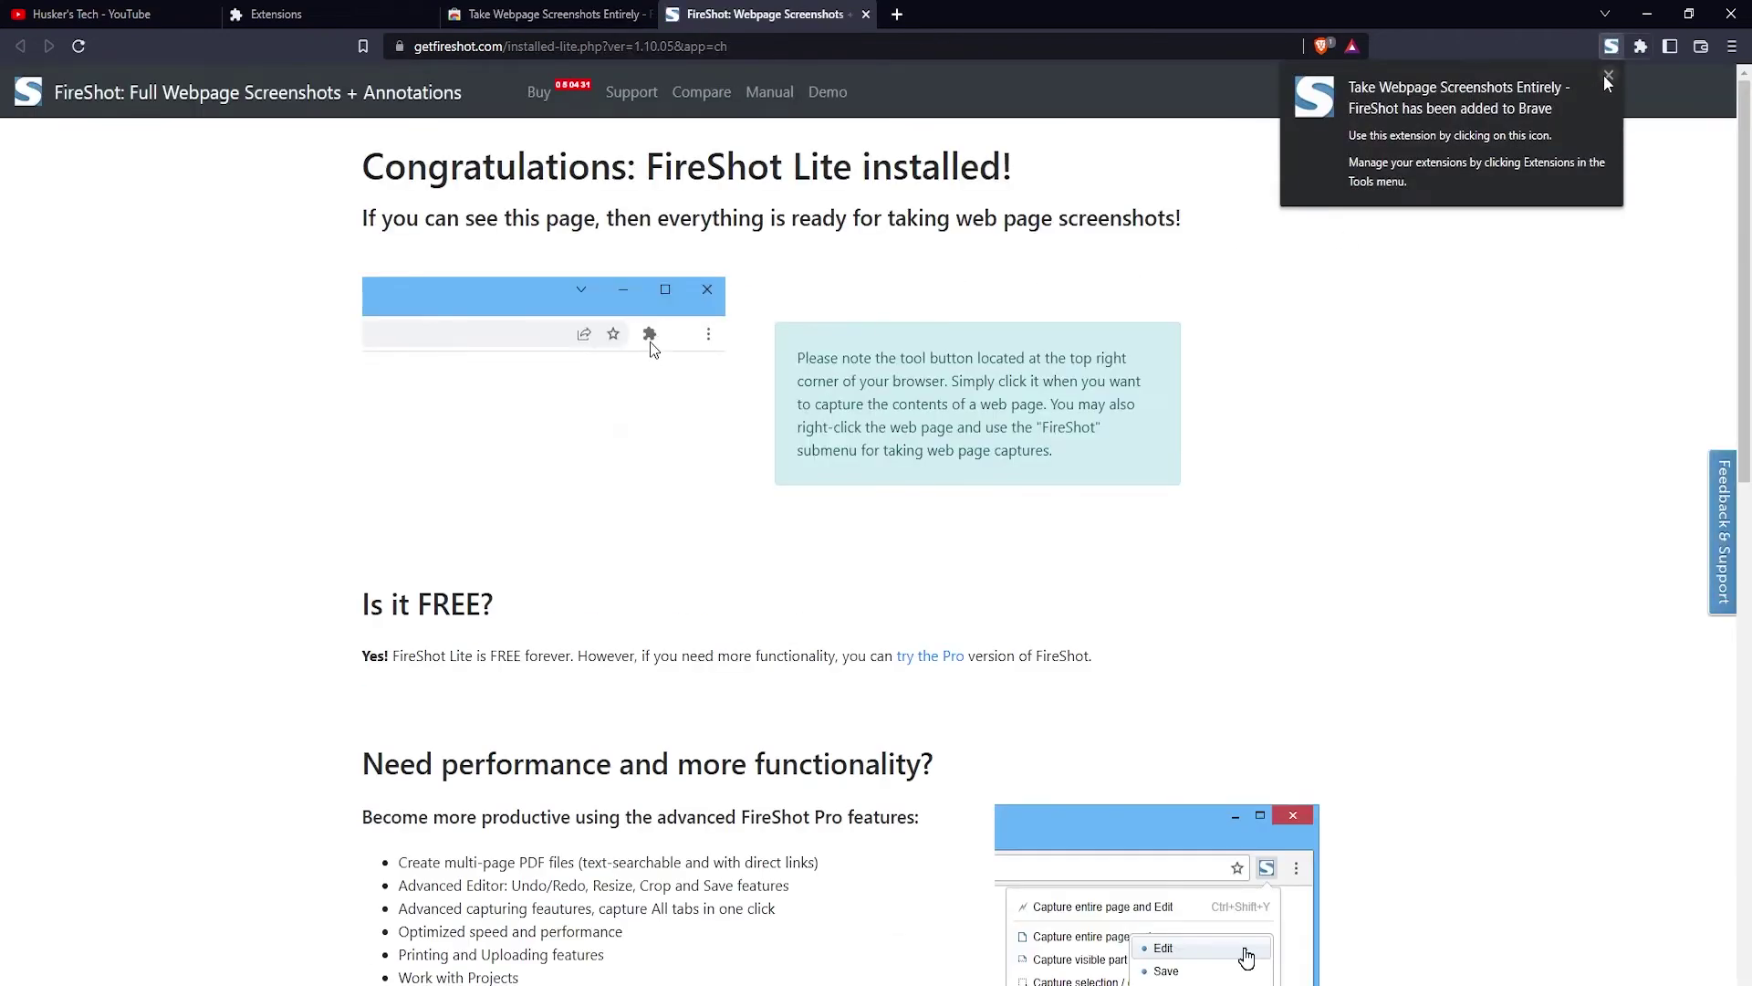
- Dismiss the install notice and pin FireShot from the Extensions menu
click(1608, 75)
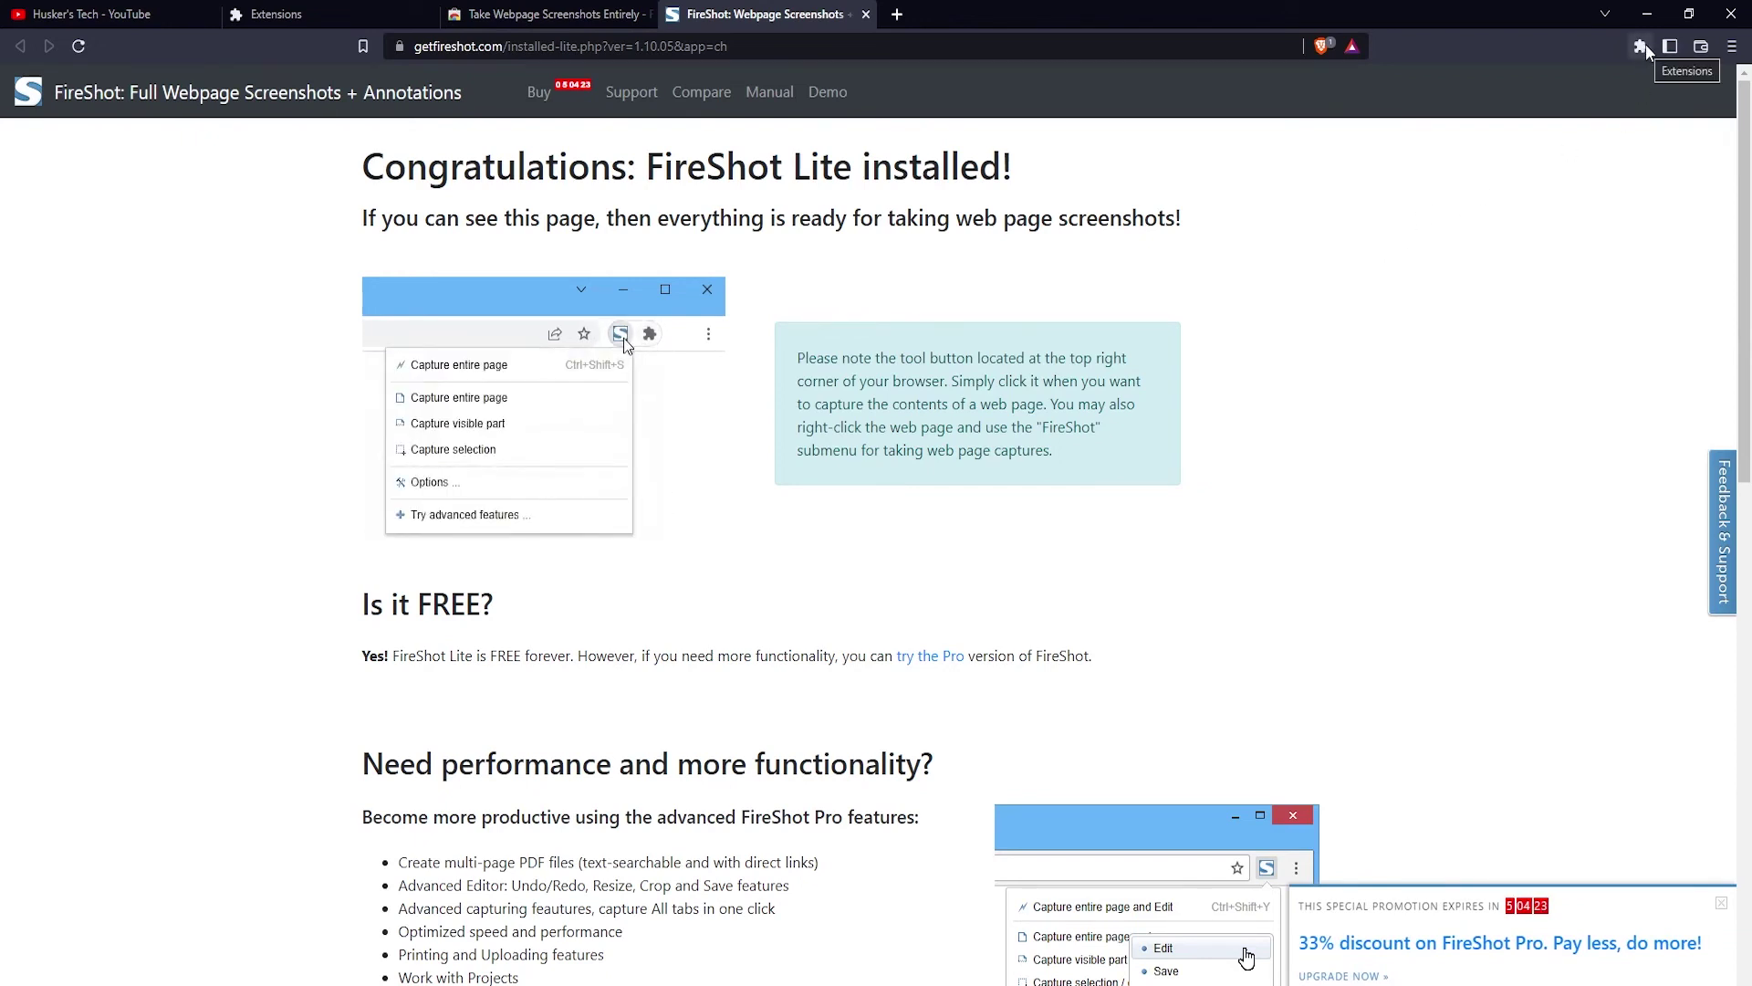
click(1646, 51)
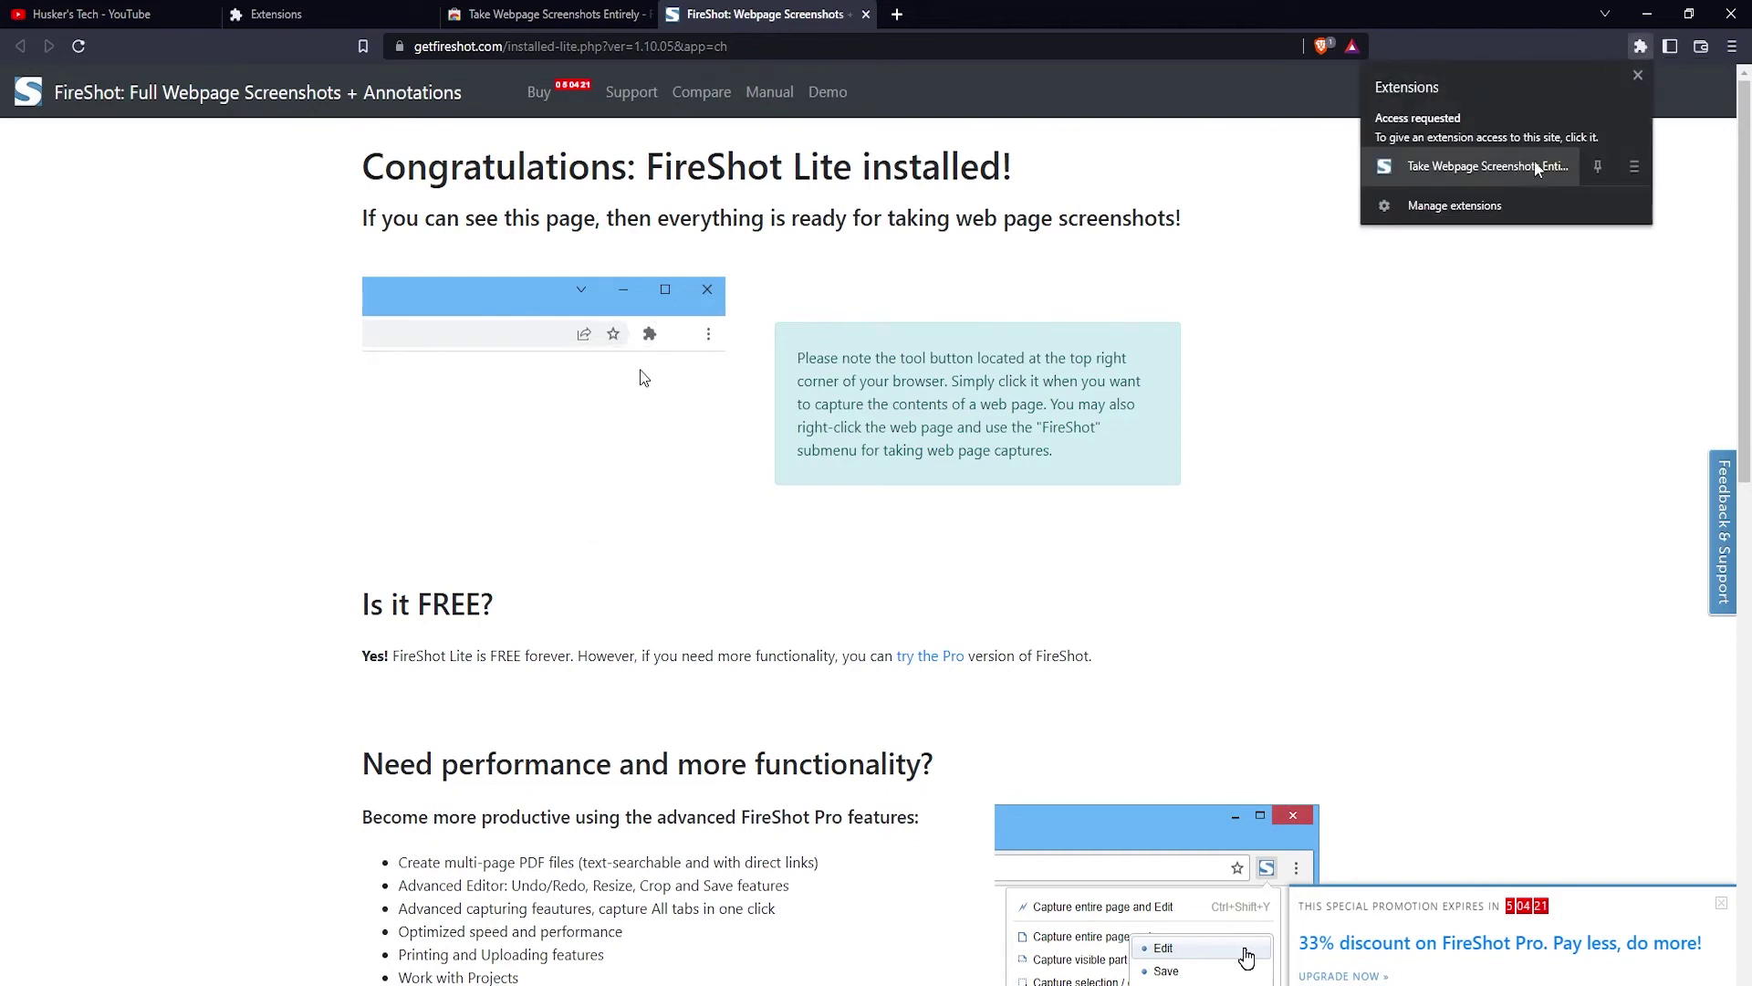
click(1602, 167)
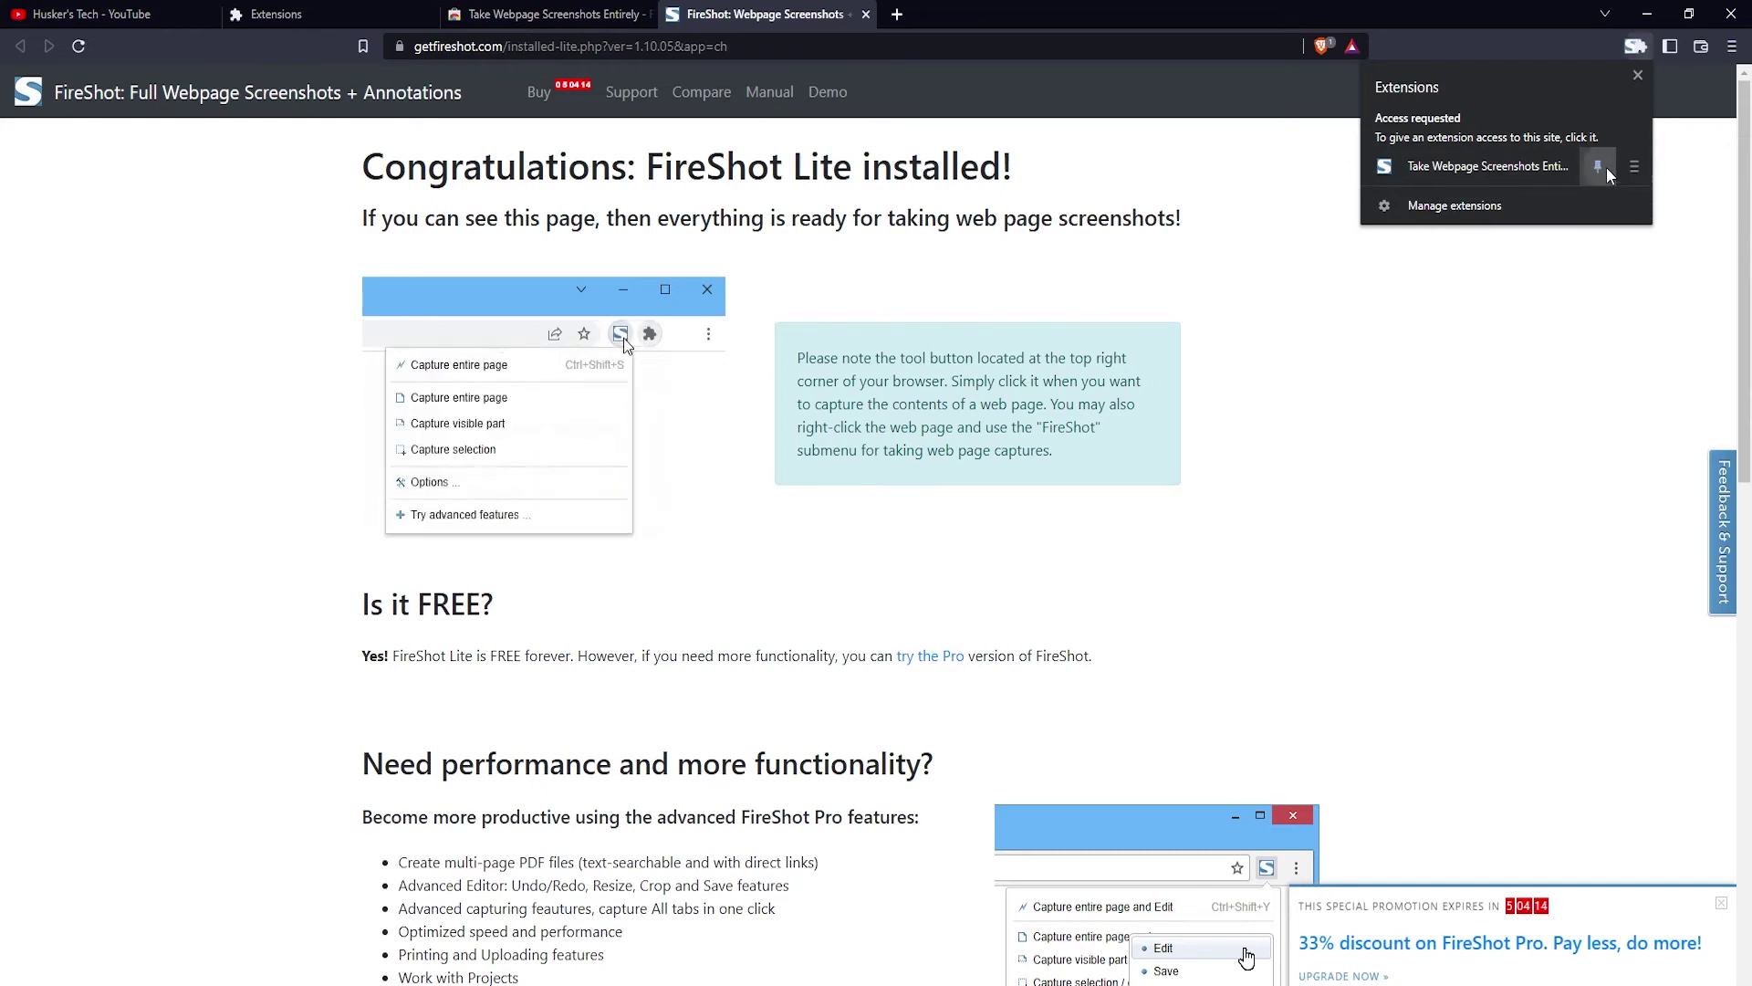
- Close the extensions list, then test FireShot's toolbar capture menu and close it
click(1584, 55)
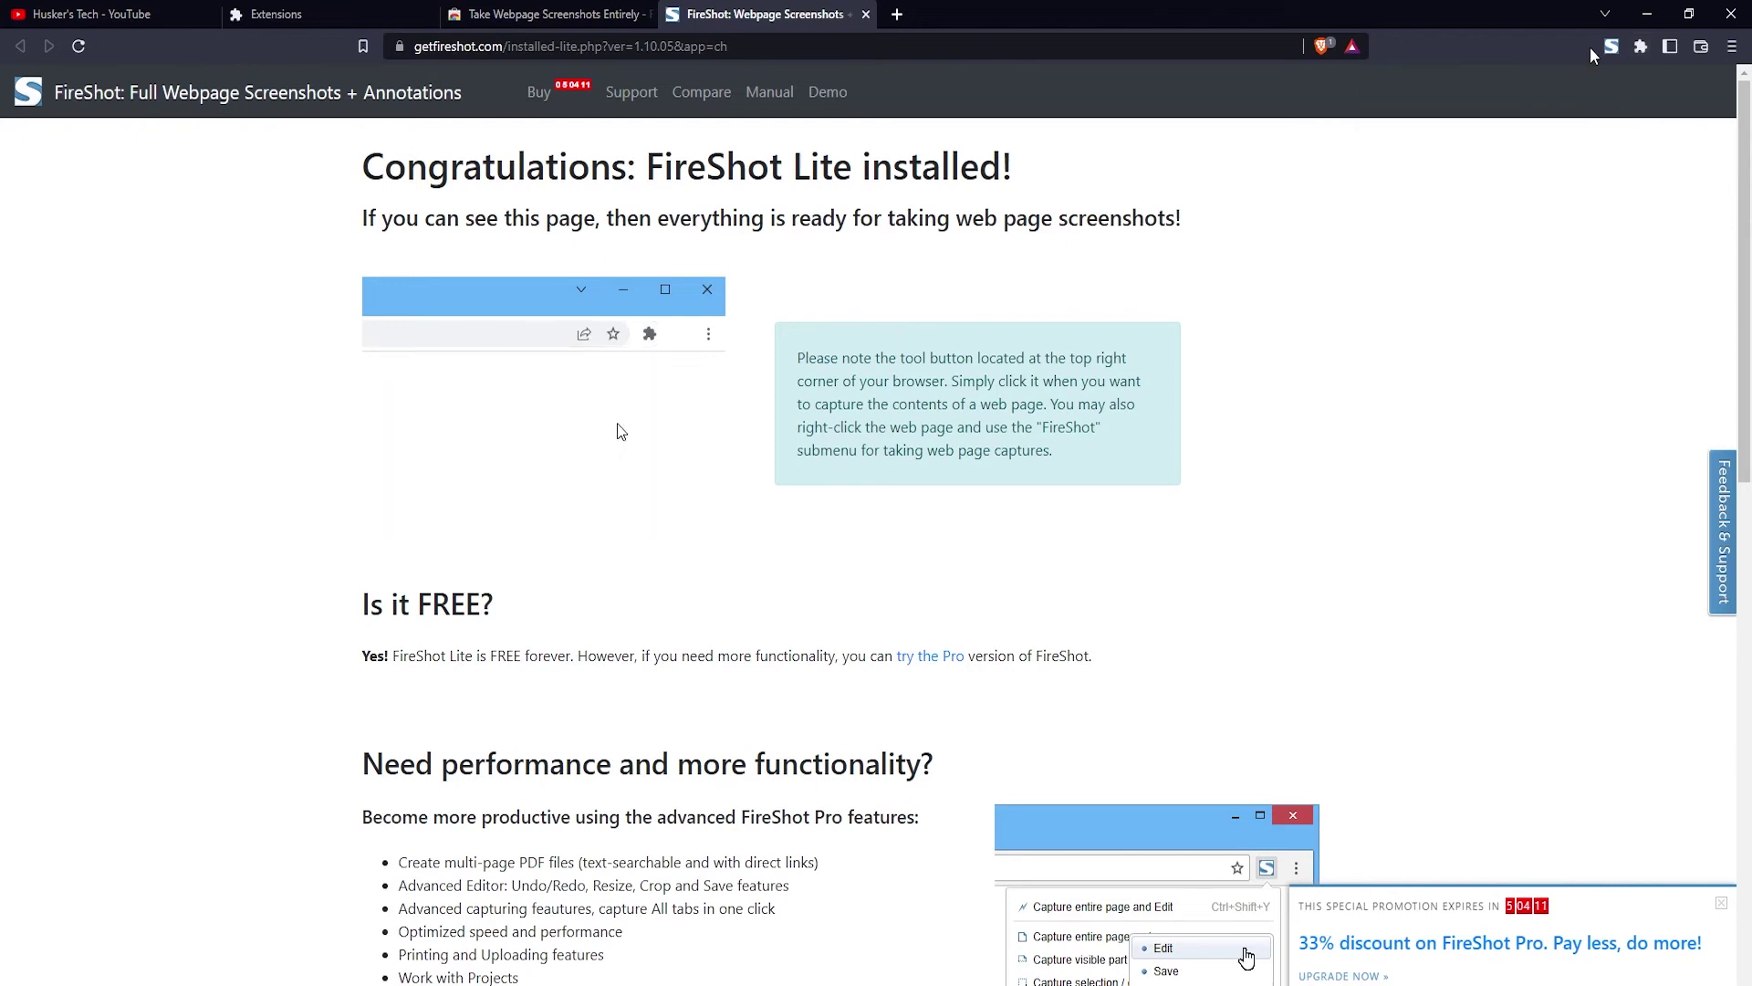
click(1611, 52)
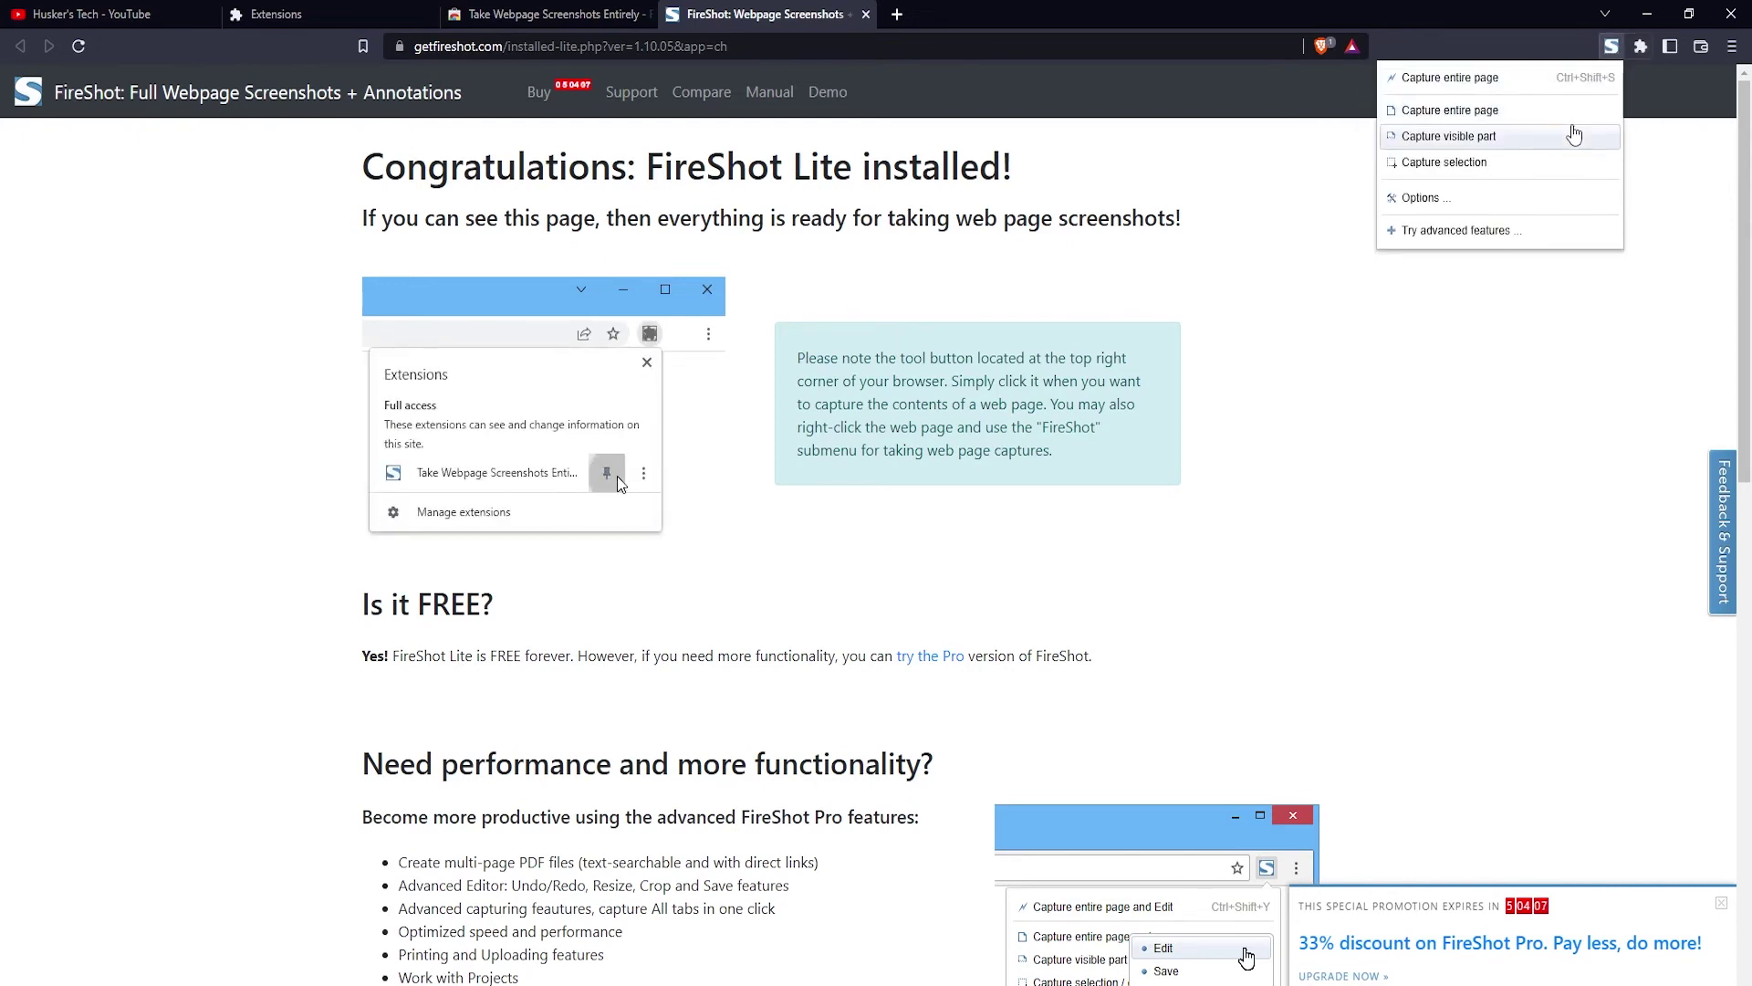
click(1657, 179)
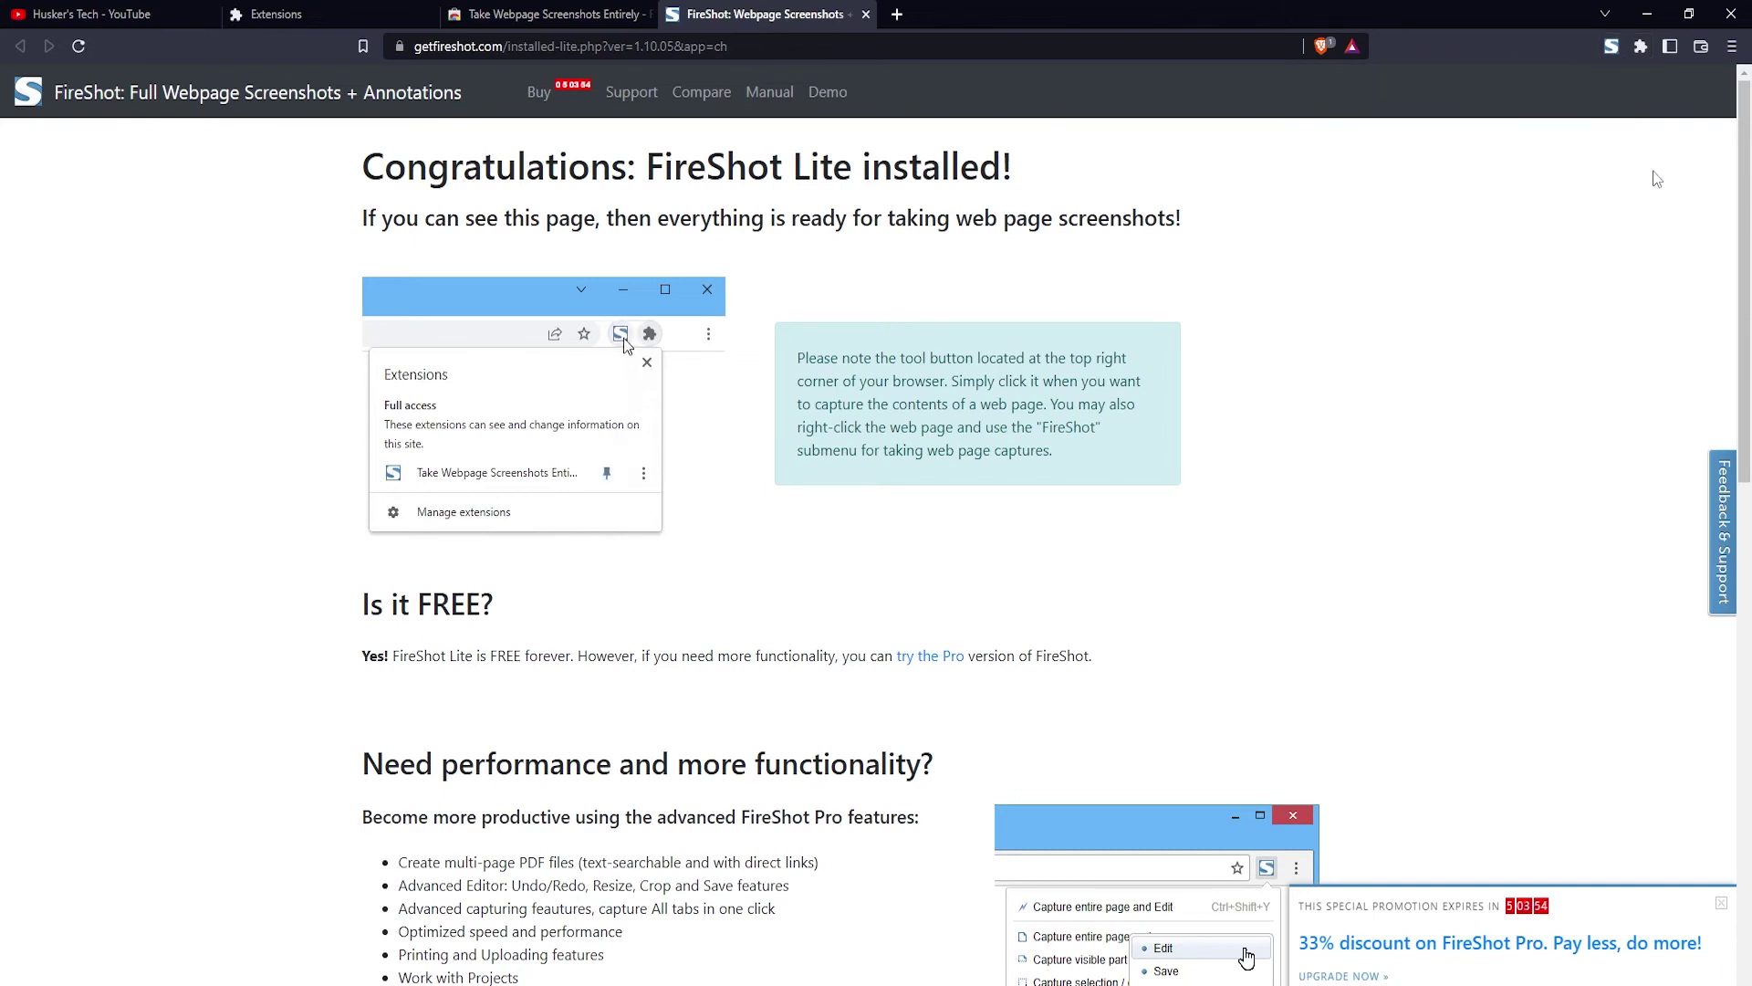